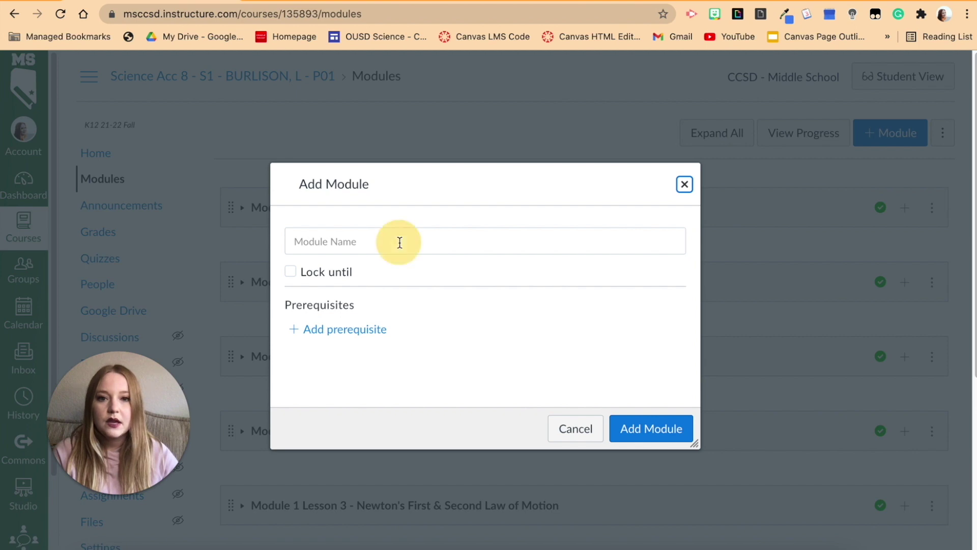
# Step: Name the new module "Module 1" and add it to the course
pyautogui.write('Module')
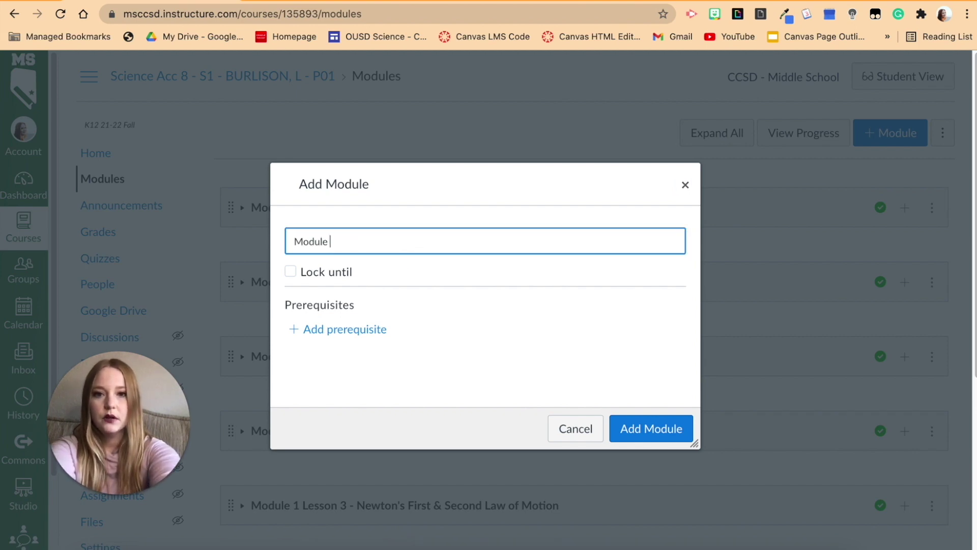
pyautogui.write(' 1')
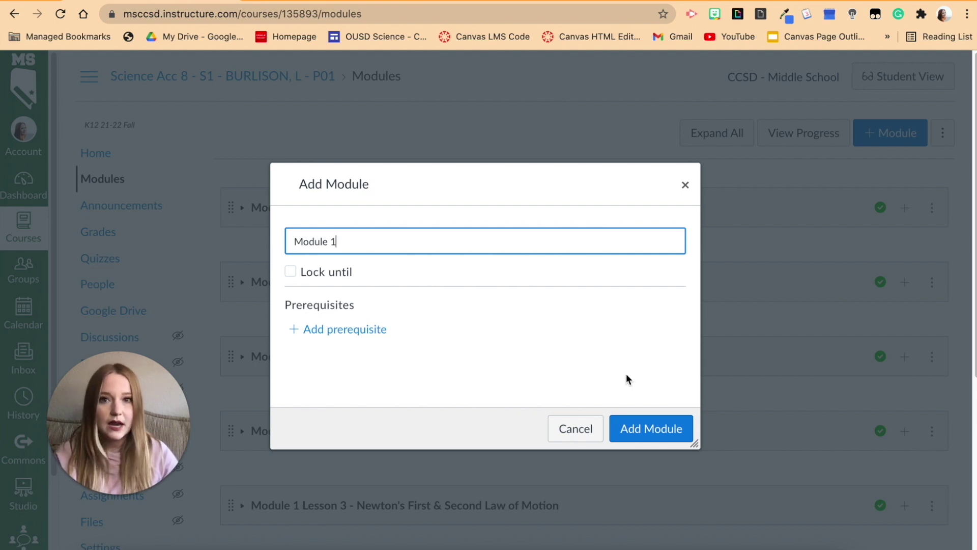
pyautogui.click(643, 433)
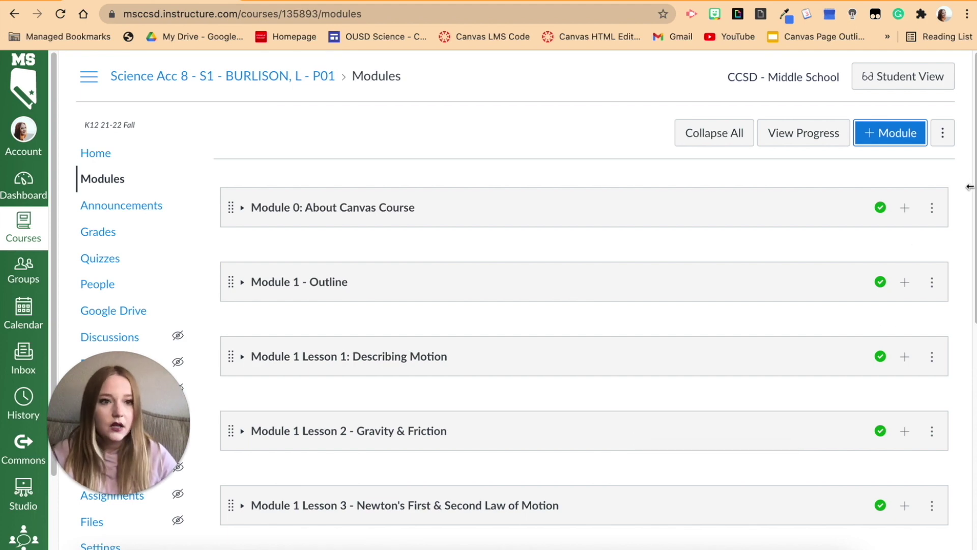
# Step: Review the item types that can be added to the new Module 1, and close the dialog without adding one
pyautogui.scroll(-9, 407, 449)
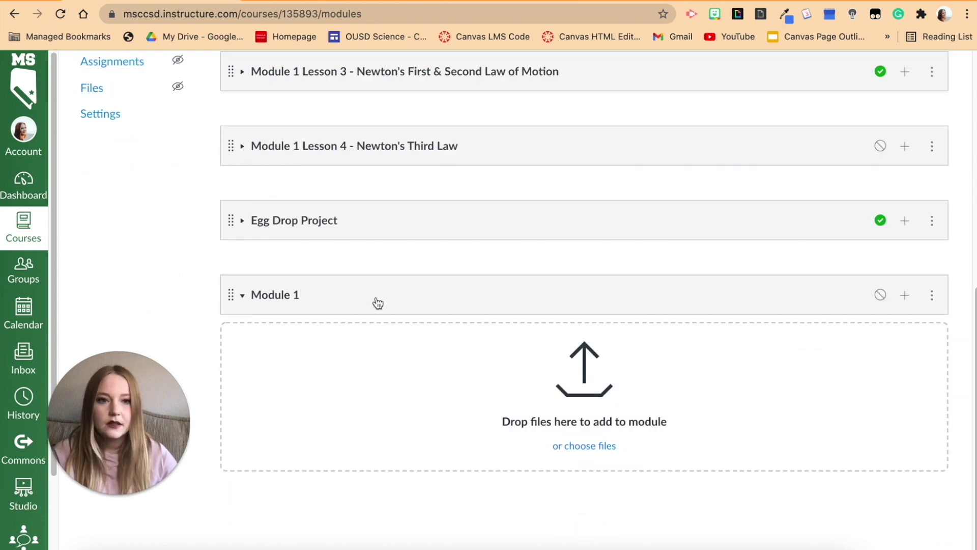
pyautogui.click(907, 297)
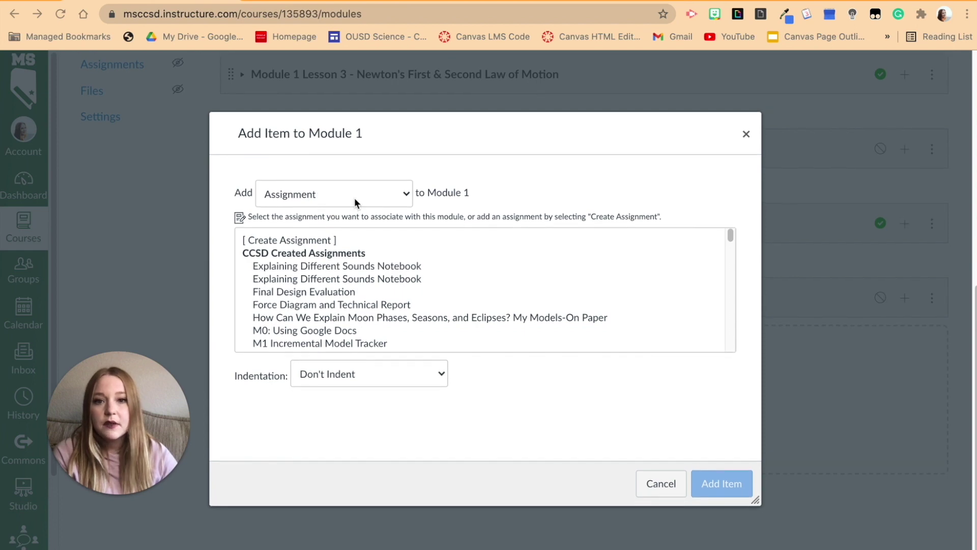
pyautogui.scroll(1, 355, 196)
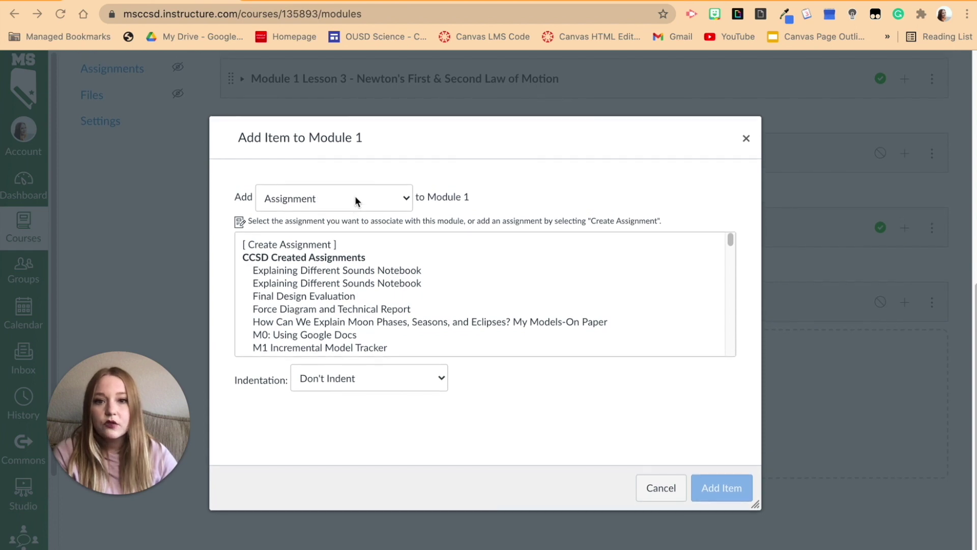
pyautogui.click(406, 199)
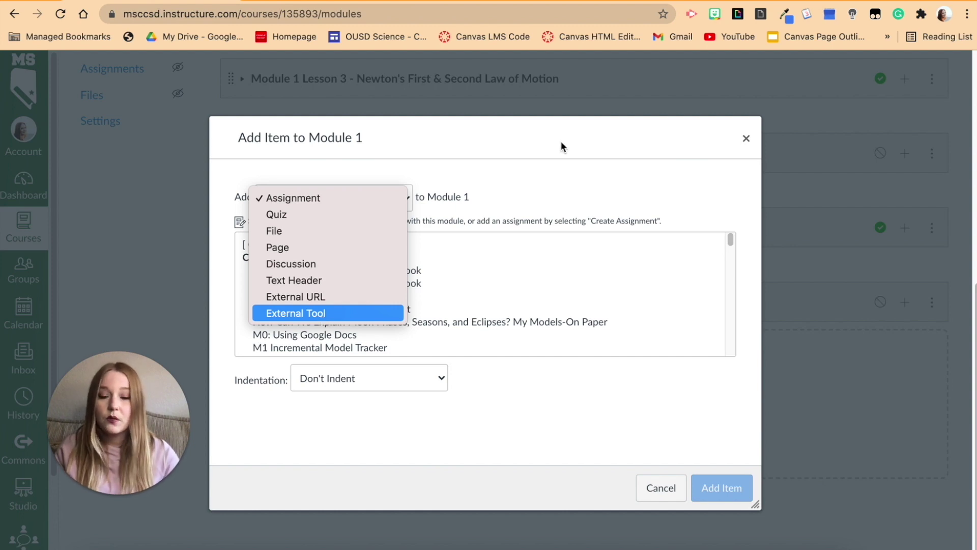
pyautogui.click(558, 158)
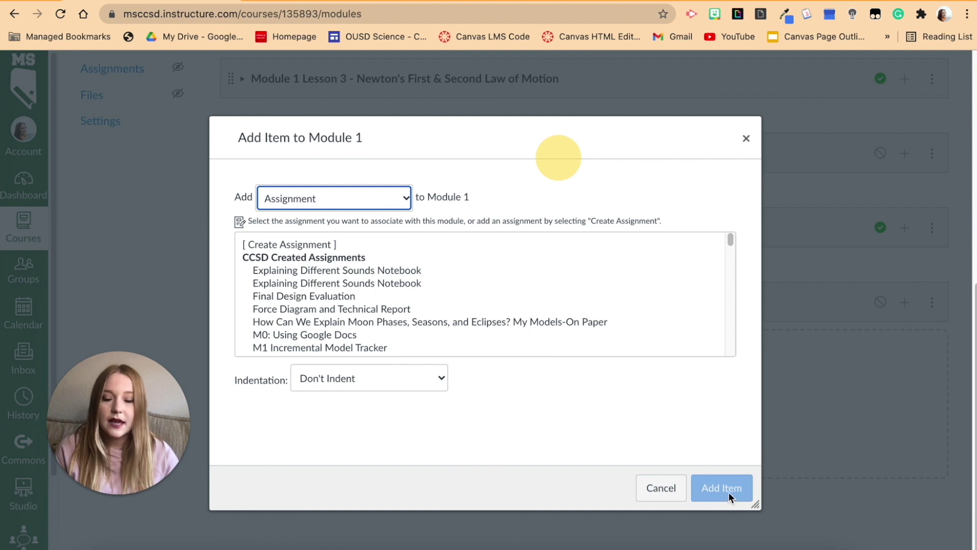
pyautogui.click(746, 140)
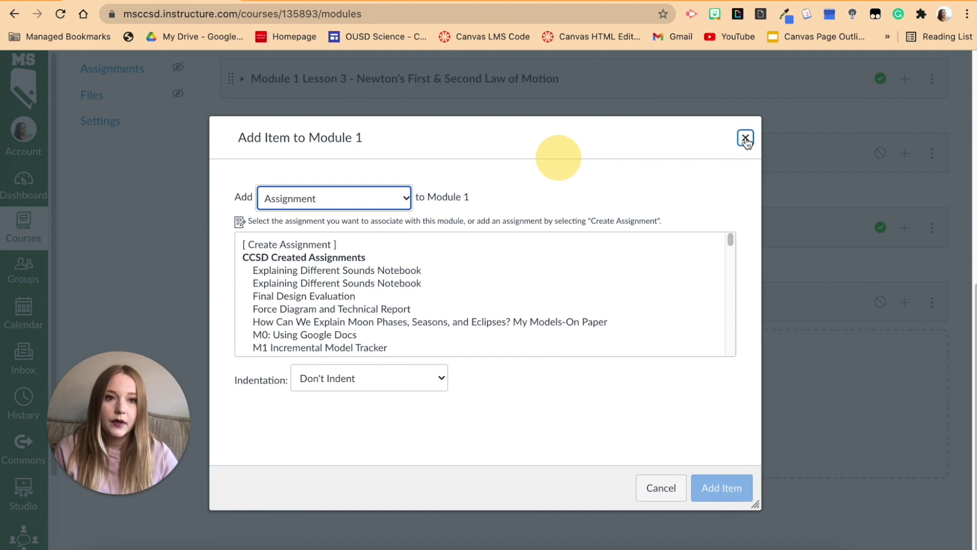
pyautogui.click(746, 140)
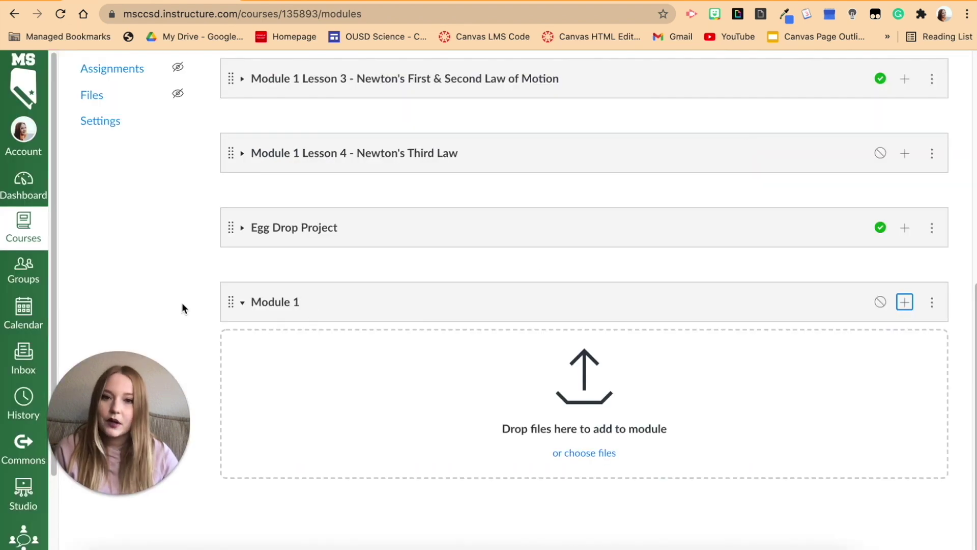
# Step: Open the settings of the module "Module 1 Lesson 1: Describing Motion" for editing
pyautogui.scroll(10, 395, 364)
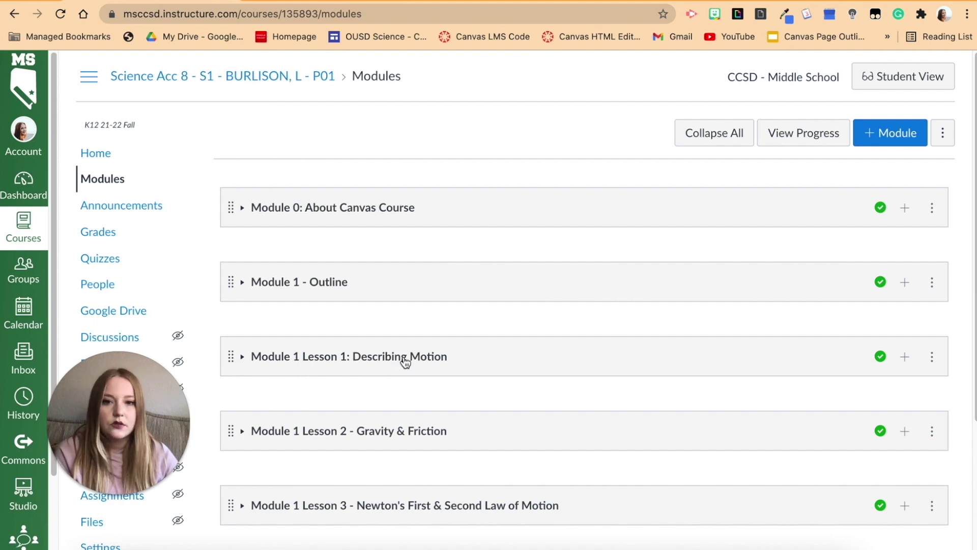
pyautogui.click(933, 360)
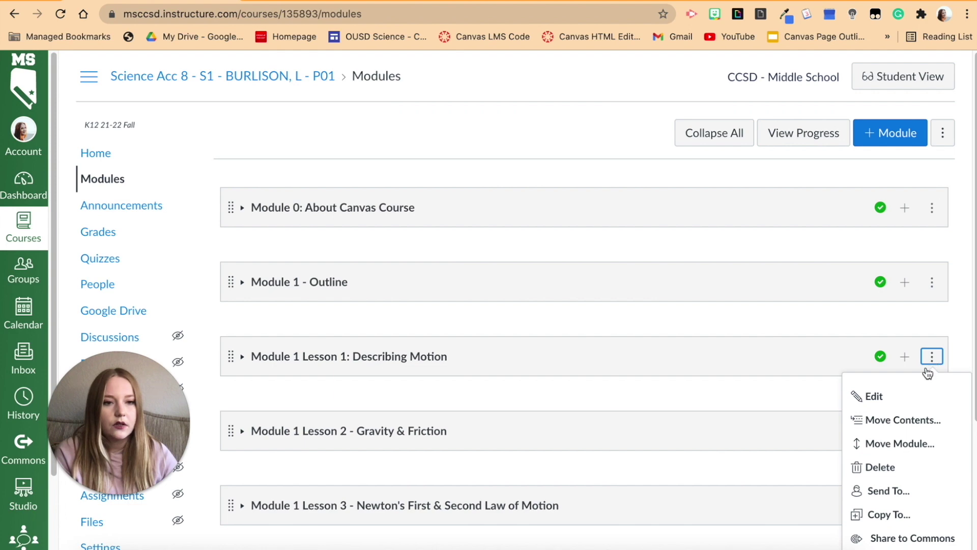
pyautogui.scroll(-1, 886, 400)
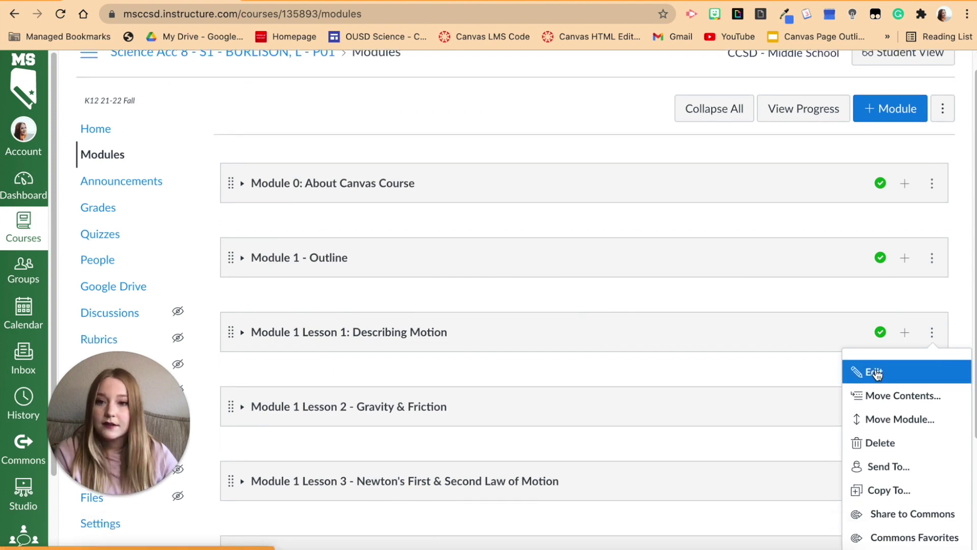
pyautogui.click(876, 375)
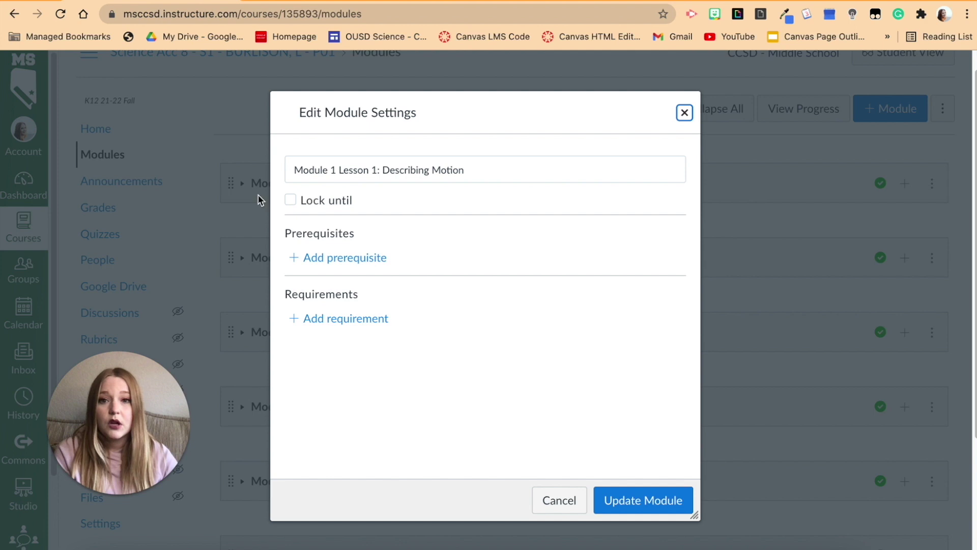
pyautogui.click(289, 200)
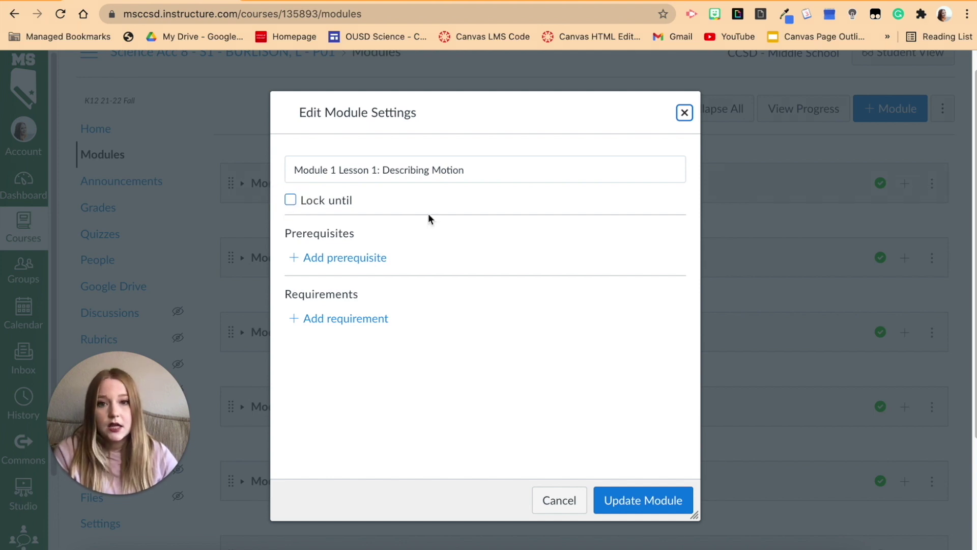
pyautogui.click(290, 200)
pyautogui.click(290, 201)
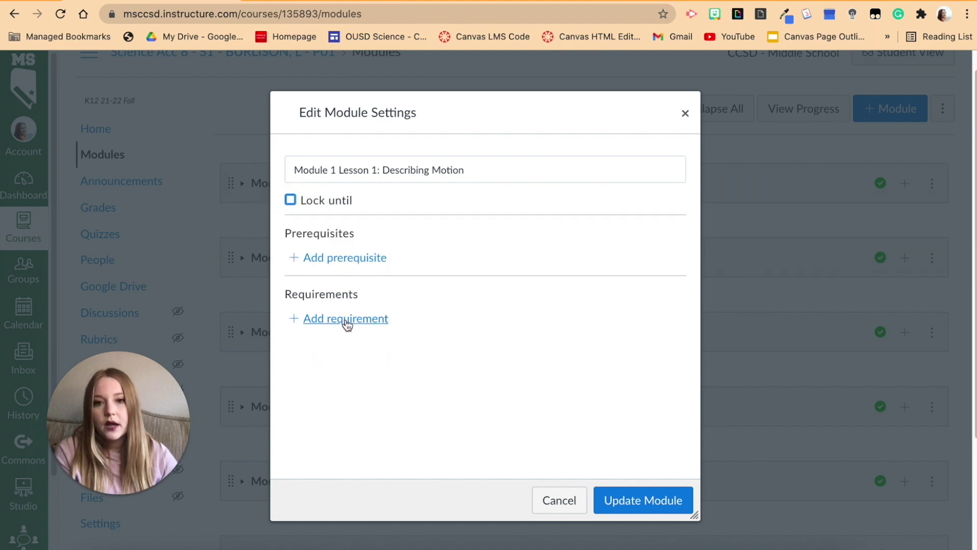
# Step: Add "Module 0: About Canvas Course" as a prerequisite for the Describing Motion module
pyautogui.click(347, 259)
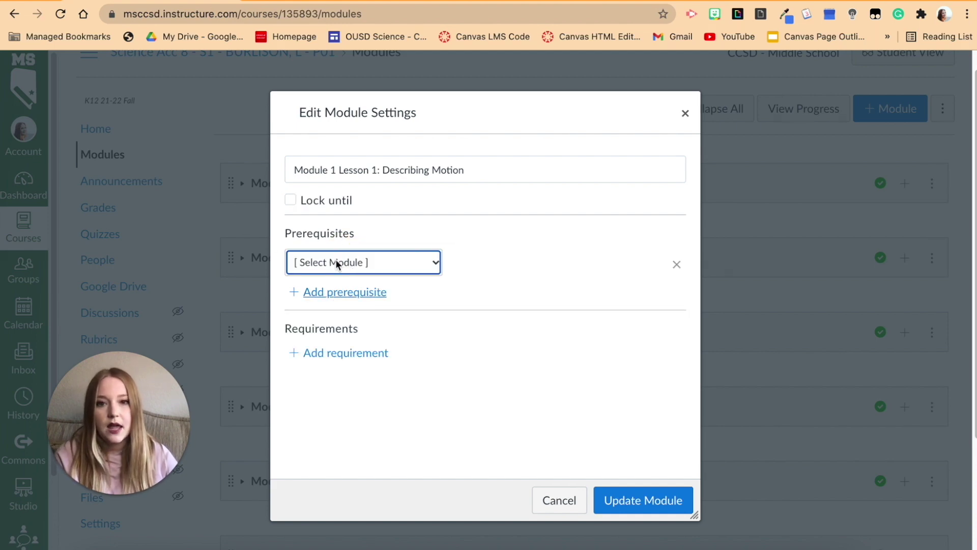
pyautogui.click(336, 261)
pyautogui.click(383, 280)
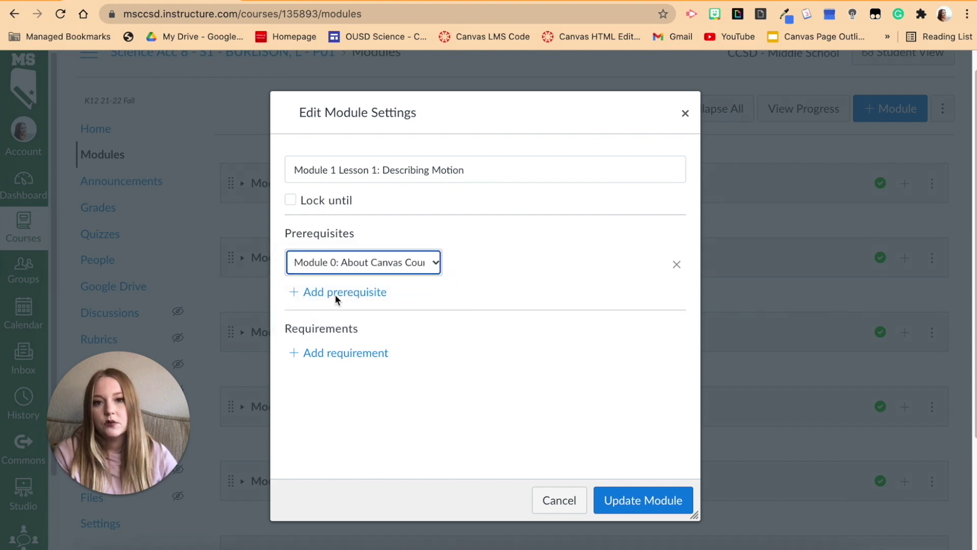
pyautogui.click(417, 291)
pyautogui.press('Tab')
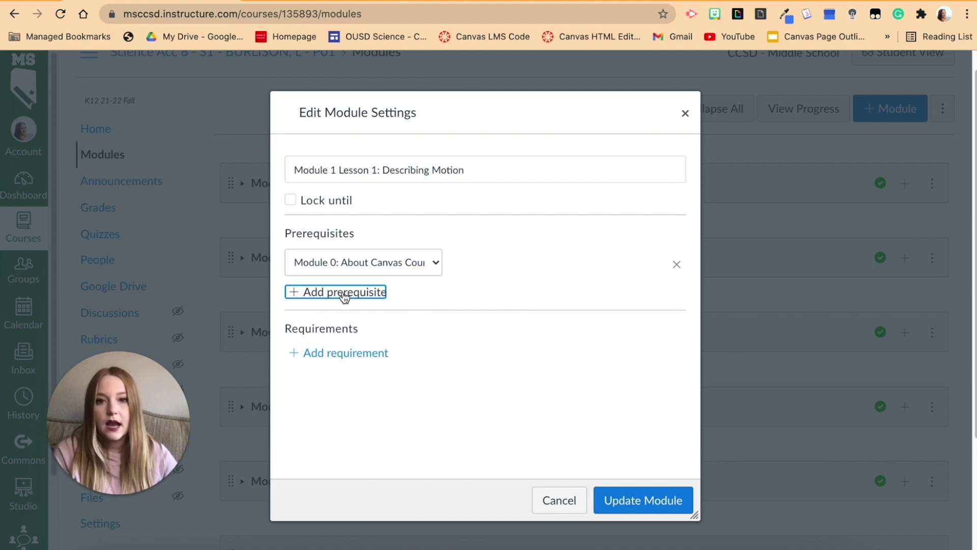
# Step: Add a requirement to the module and choose that students must complete one of the requirements
pyautogui.click(339, 358)
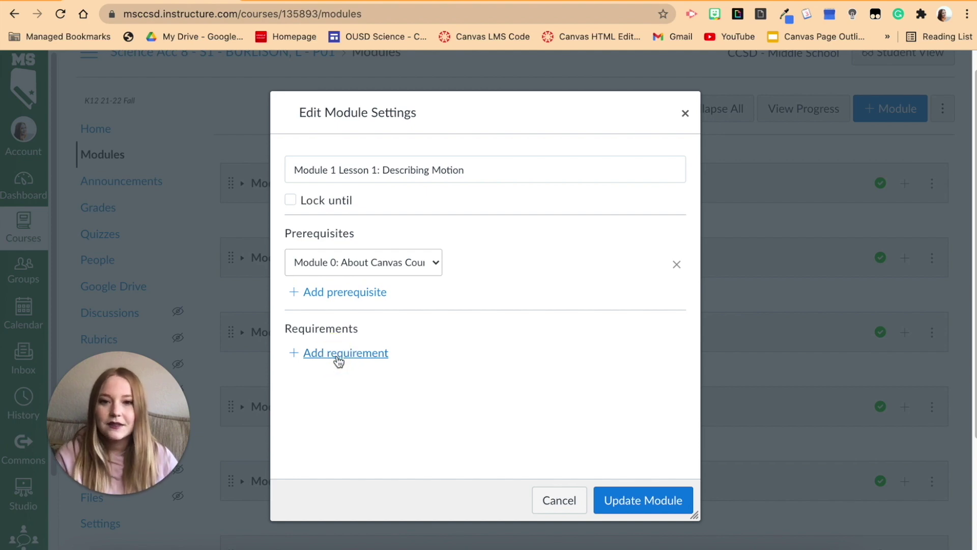
pyautogui.click(338, 356)
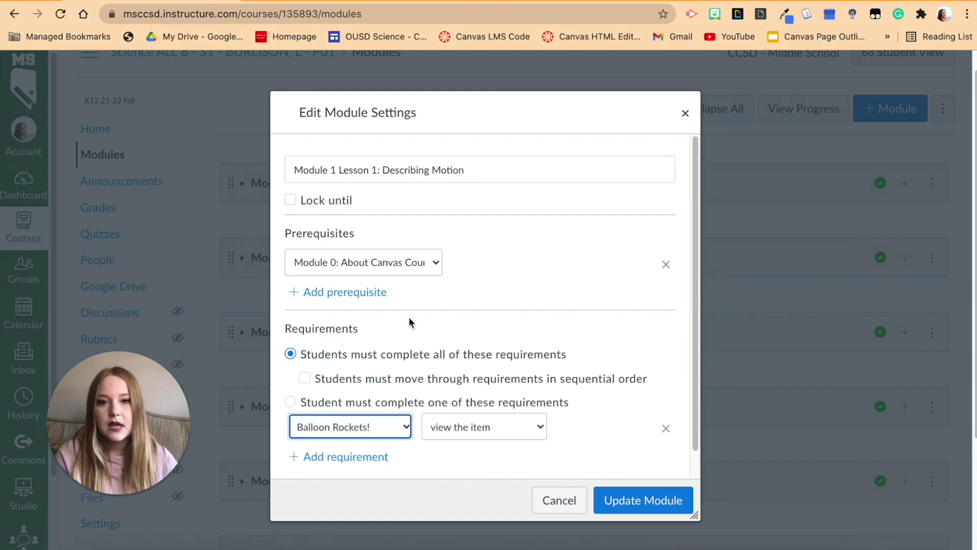
pyautogui.scroll(1, 696, 283)
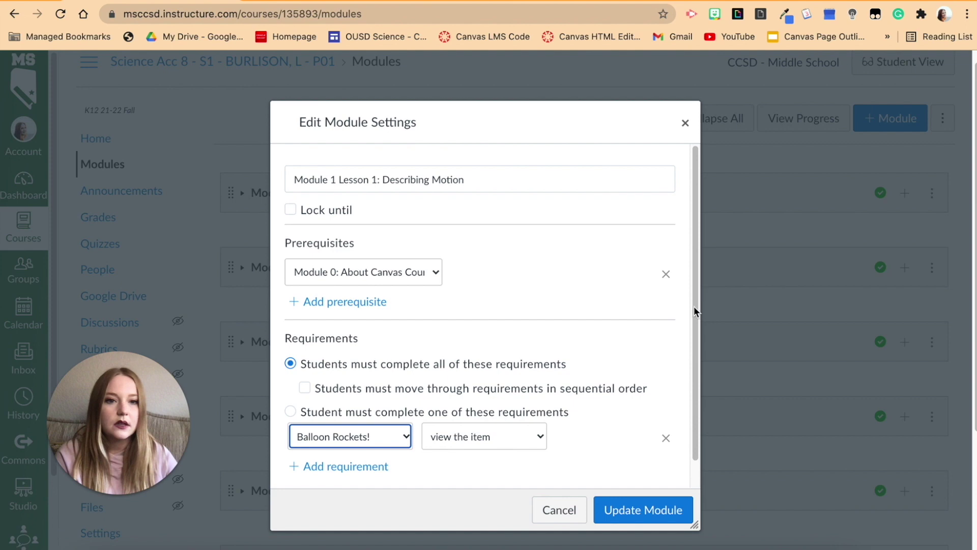
pyautogui.click(684, 346)
pyautogui.scroll(-1, 696, 324)
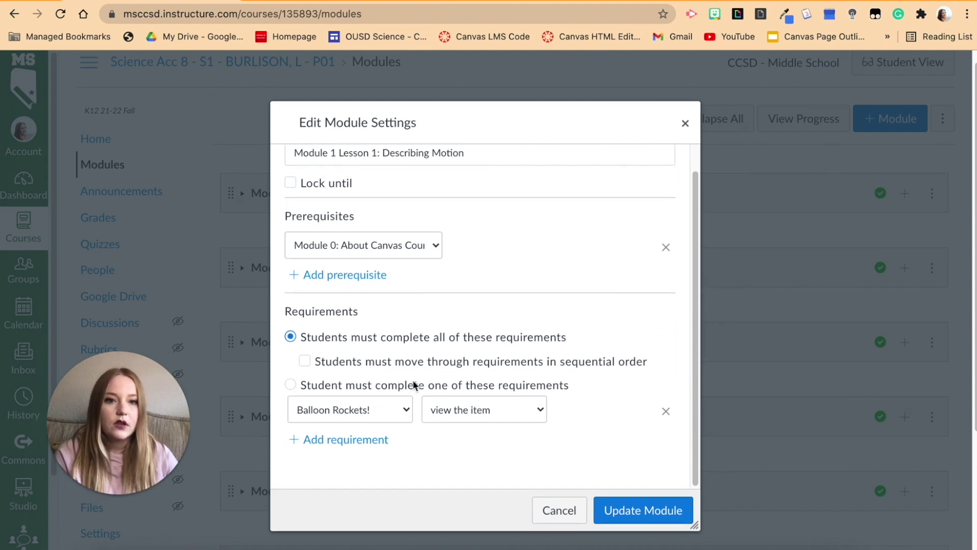
pyautogui.click(289, 385)
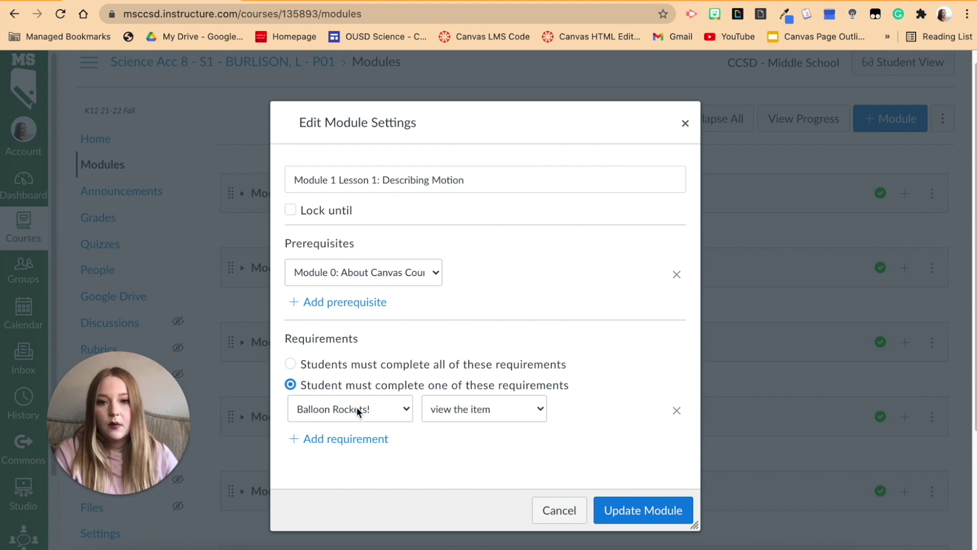
# Step: Set the requirement to the item "M1 L1 - Prior Knowledge Evaluation" with the condition "submit the assignment"
pyautogui.click(341, 410)
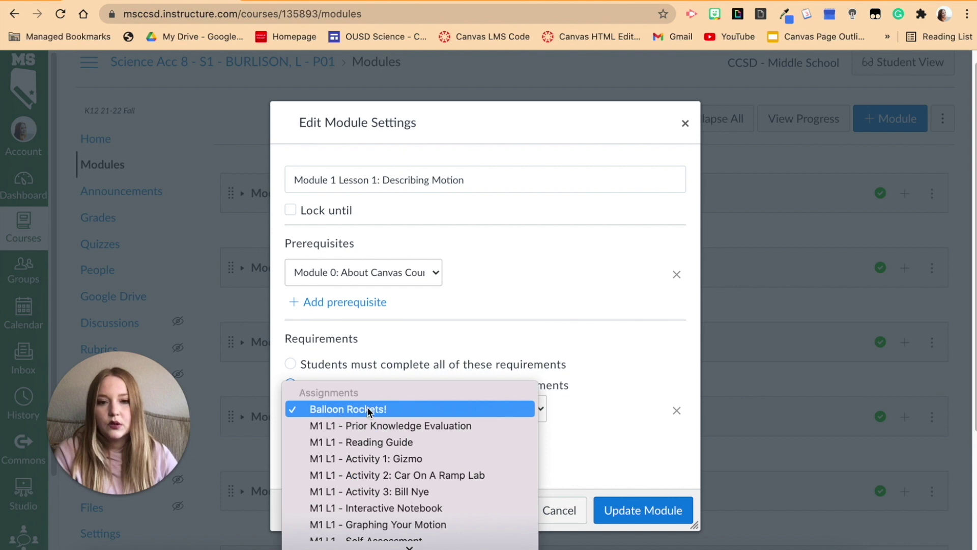
pyautogui.press('Escape')
pyautogui.click(322, 416)
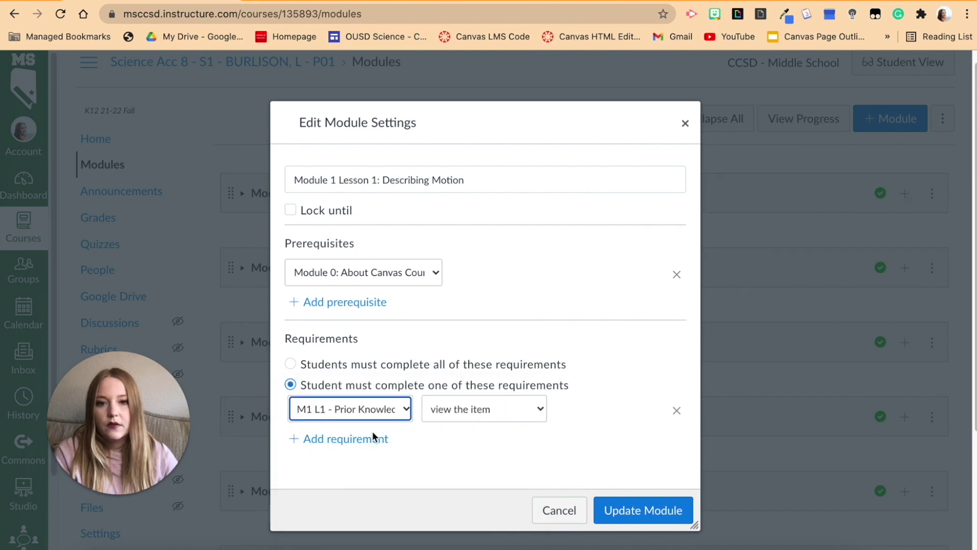
pyautogui.click(469, 412)
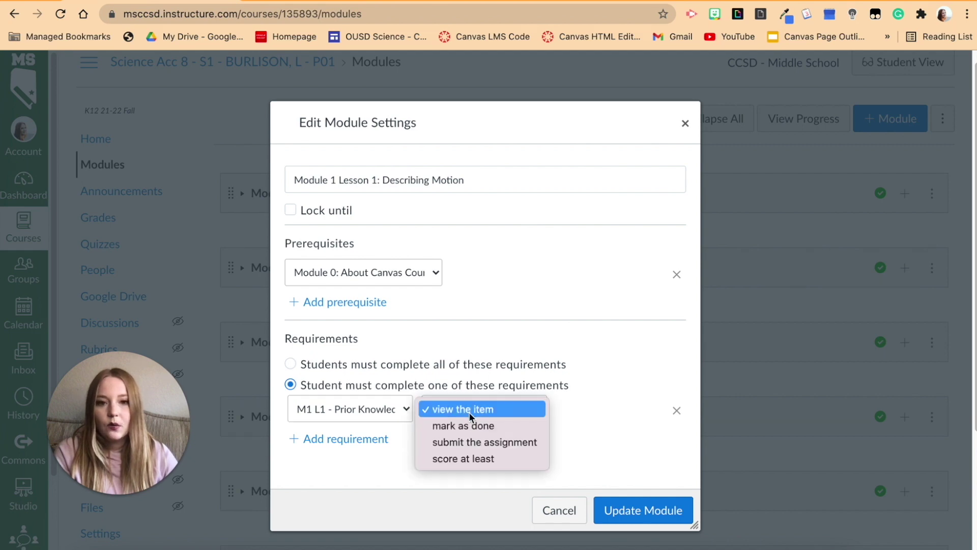
pyautogui.click(474, 442)
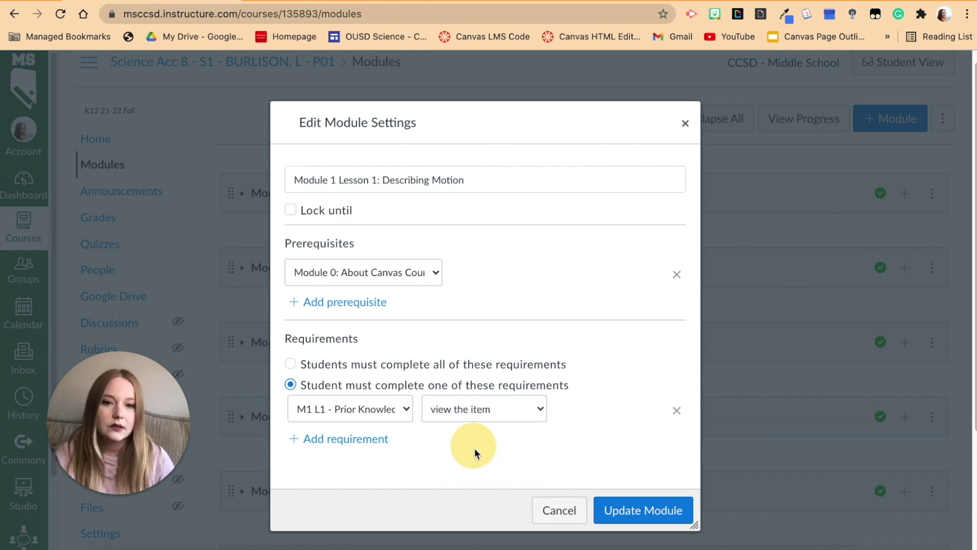
# Step: Add a second requirement for "Balloon Rockets!" and show its completion conditions
pyautogui.click(362, 444)
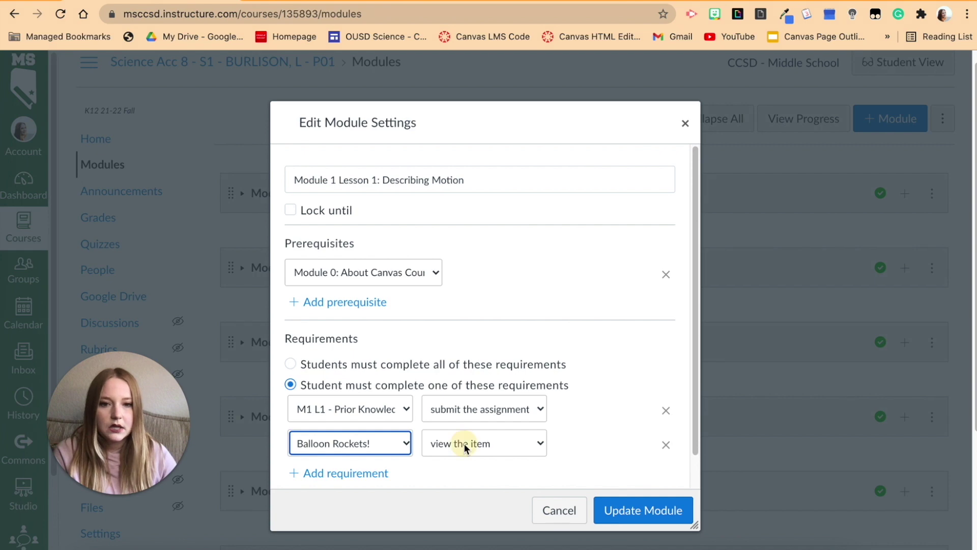
pyautogui.click(463, 443)
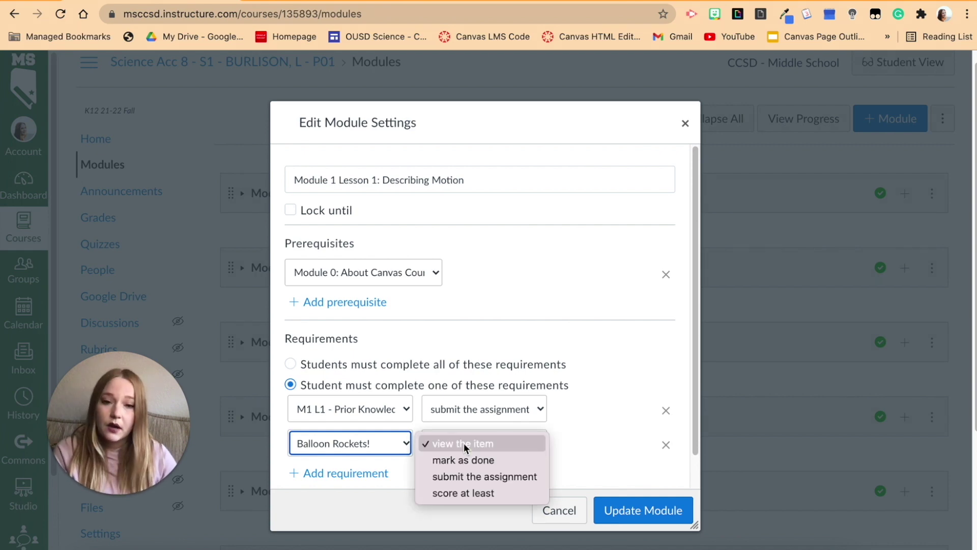